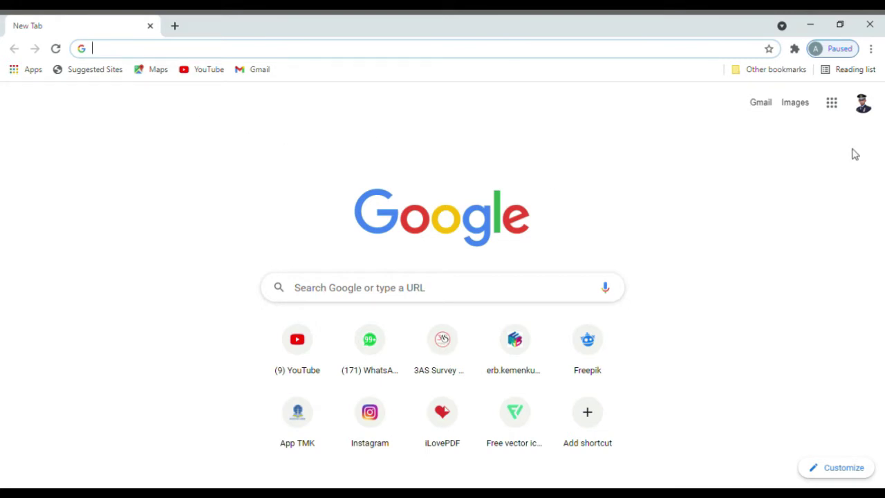
# Search Google for 'cat cpns' and open the Simulasi CAT result
pyautogui.click(500, 298)
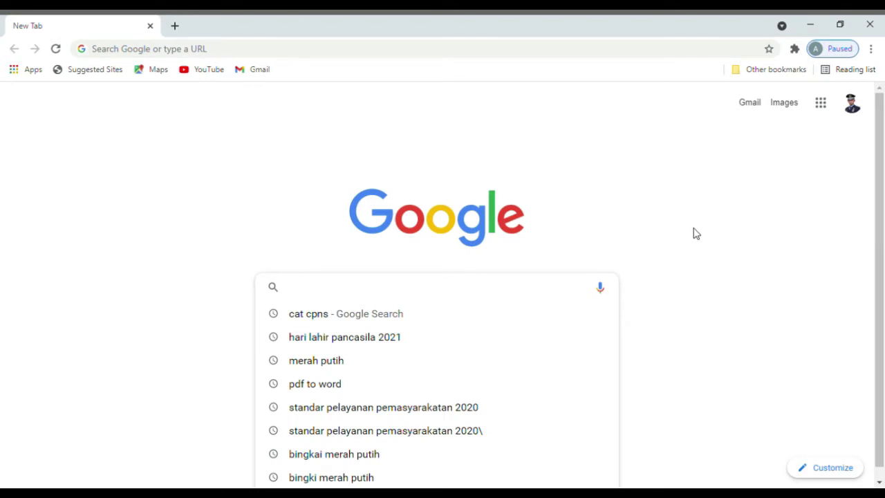
pyautogui.write('cat ')
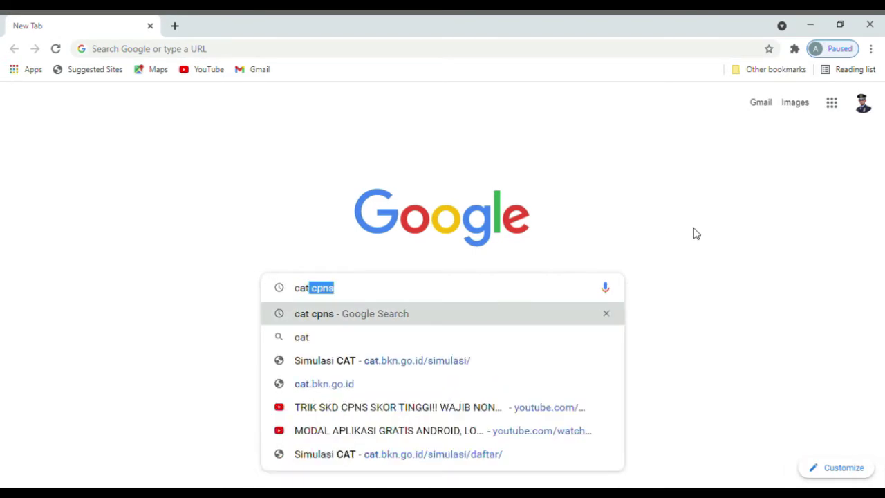
pyautogui.write('cpns')
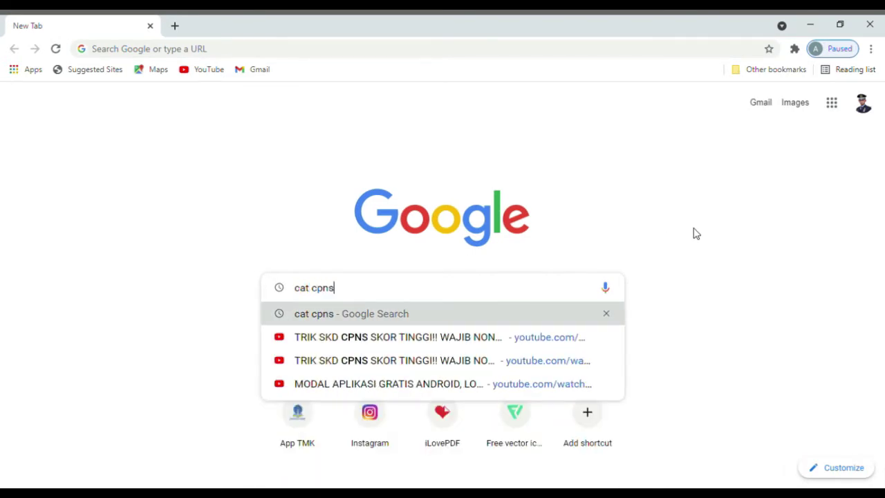
pyautogui.press('Return')
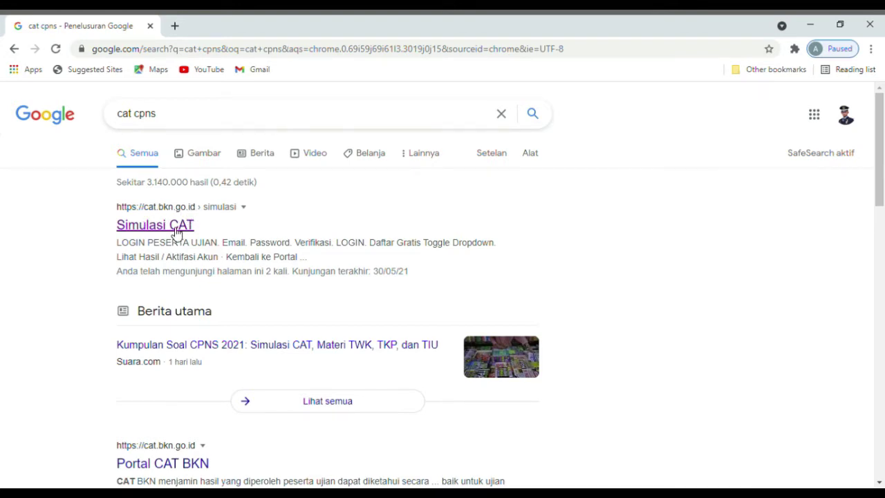
pyautogui.click(177, 229)
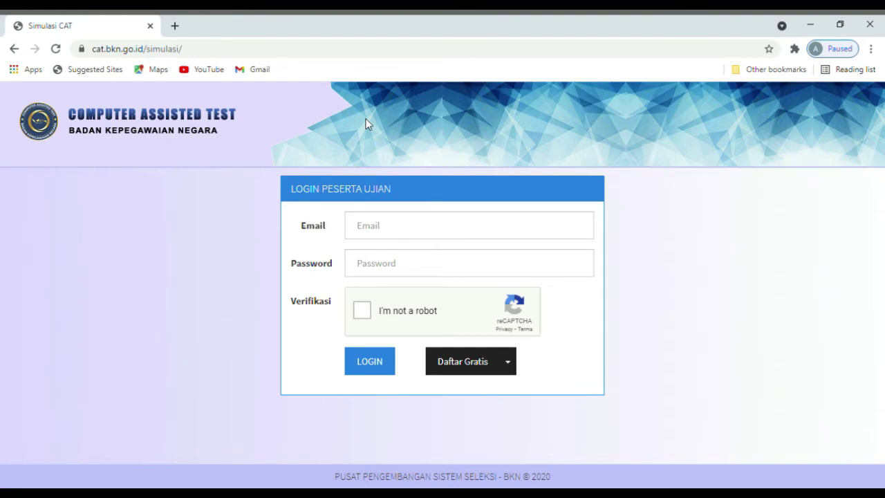
# Open the free registration form with Daftar Gratis
pyautogui.click(477, 373)
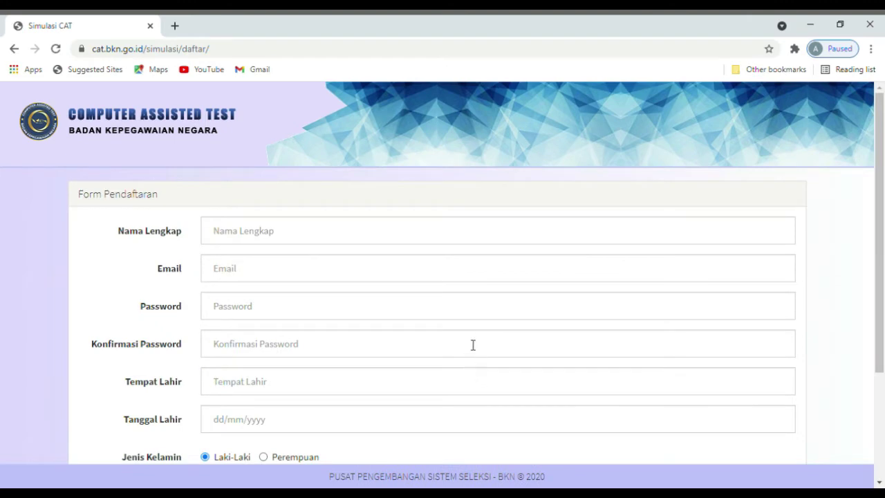
# Enter the participant's full name, e-mail, password, password confirmation and birthplace
pyautogui.moveTo(880, 198); pyautogui.dragTo(793, 184)
pyautogui.click(380, 233)
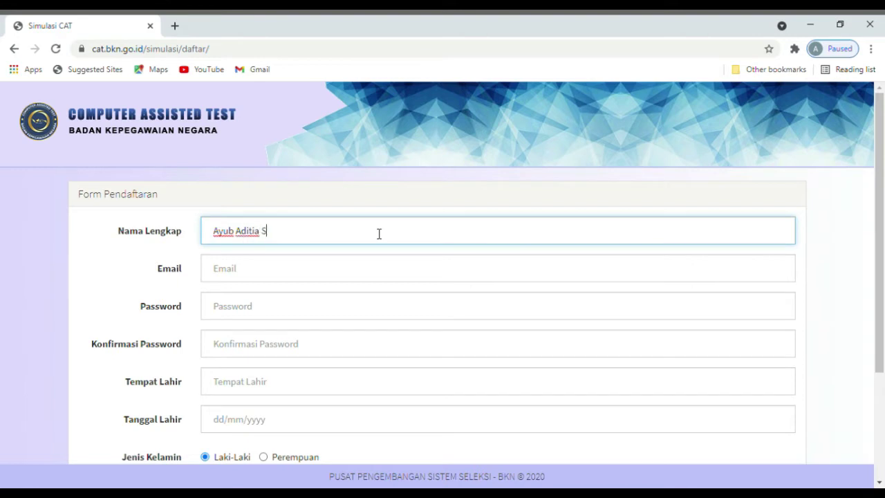
pyautogui.press('Tab')
pyautogui.click(310, 291)
pyautogui.click(288, 312)
pyautogui.click(286, 351)
pyautogui.moveTo(882, 219); pyautogui.dragTo(883, 298)
pyautogui.press('Tab')
pyautogui.write('Sleman, 30')
pyautogui.press('BackSpace')
pyautogui.press('BackSpace')
pyautogui.press('BackSpace')
pyautogui.press('BackSpace')
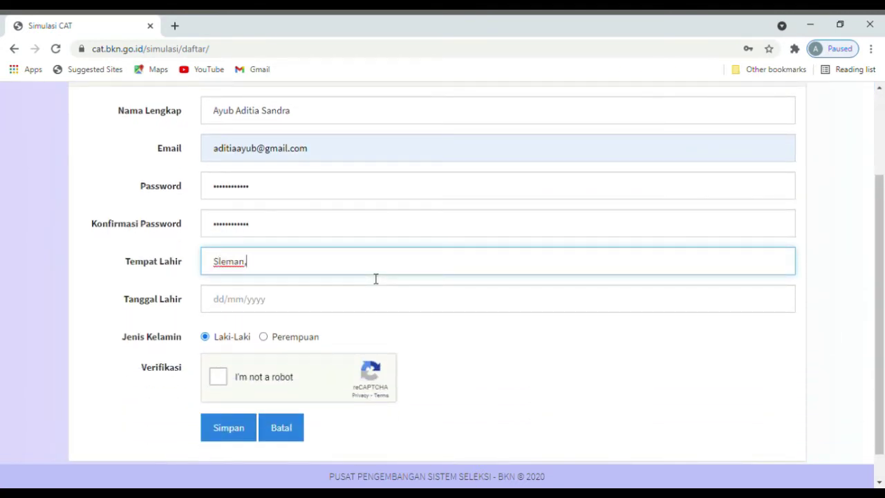
# Choose the participant's birth date in the datepicker calendar
pyautogui.click(300, 308)
pyautogui.click(262, 129)
pyautogui.click(259, 152)
pyautogui.click(214, 150)
pyautogui.click(214, 151)
pyautogui.click(214, 151)
pyautogui.click(285, 257)
pyautogui.click(327, 152)
pyautogui.click(214, 150)
pyautogui.click(214, 151)
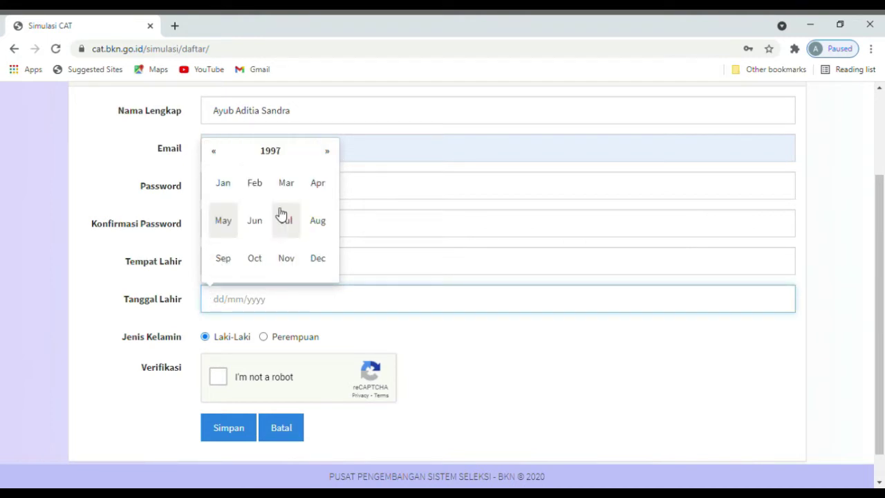
pyautogui.click(317, 220)
pyautogui.click(329, 250)
# Tick reCAPTCHA, submit the form with Simpan, confirm the e-mail and acknowledge success
pyautogui.click(217, 380)
pyautogui.click(230, 425)
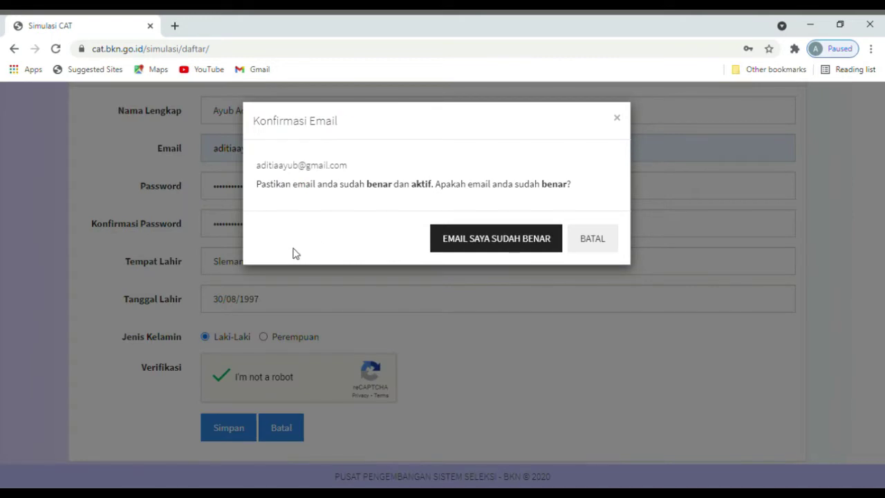
pyautogui.click(533, 243)
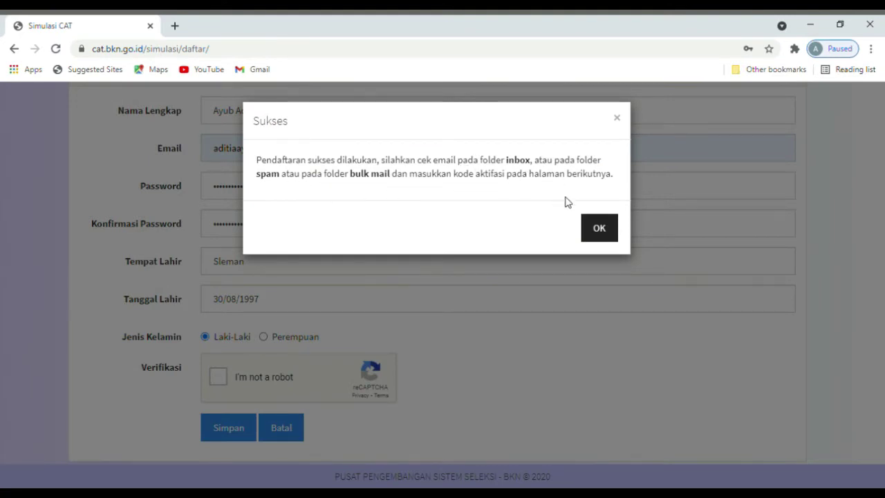
pyautogui.click(603, 233)
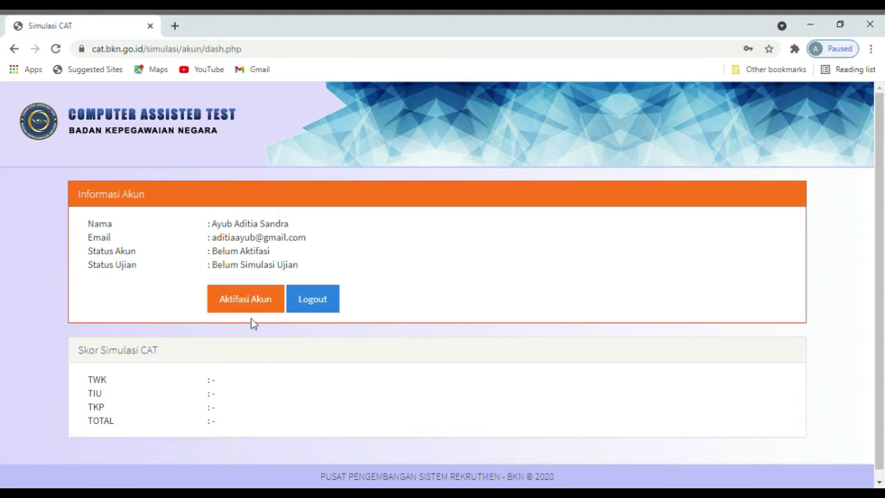
# Dismiss the Aktifasi Akun prompt for now and open a new browser tab
pyautogui.click(251, 299)
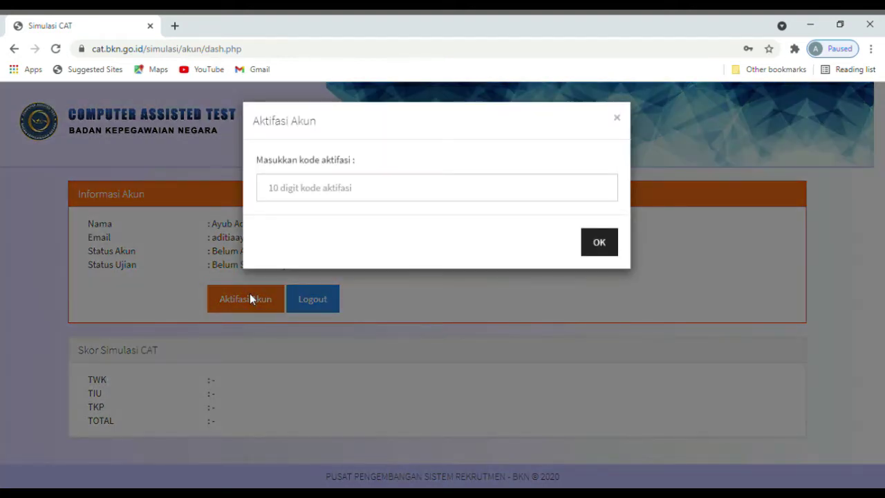
pyautogui.click(600, 253)
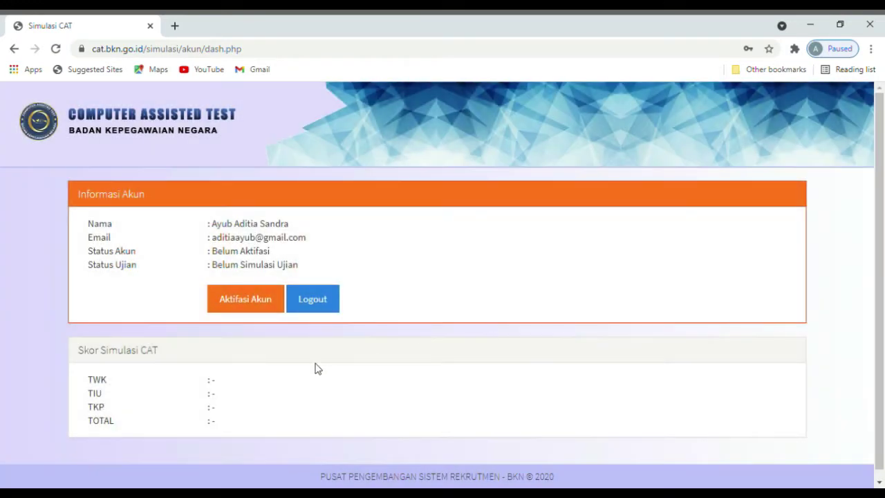
pyautogui.click(175, 26)
# In Gmail, open the 'Kode Aktivasi Simulasi CAT BKN' email and select the activation code
pyautogui.click(253, 74)
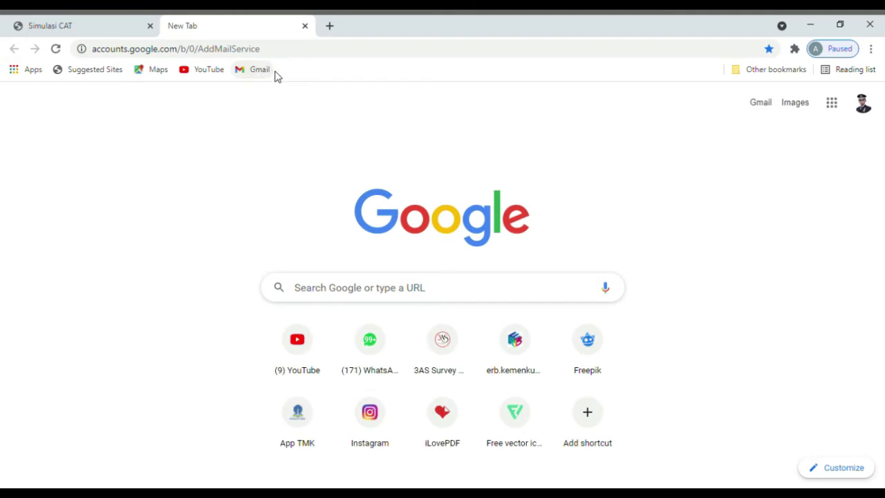
pyautogui.click(304, 25)
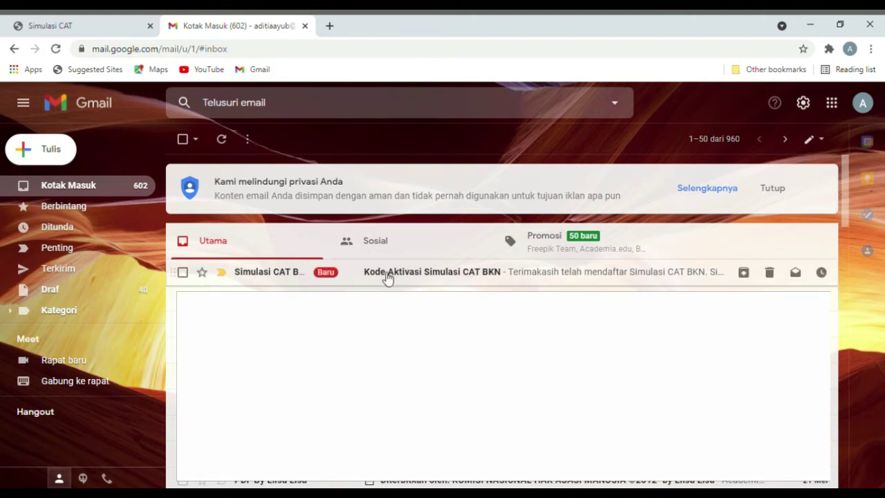
pyautogui.click(387, 273)
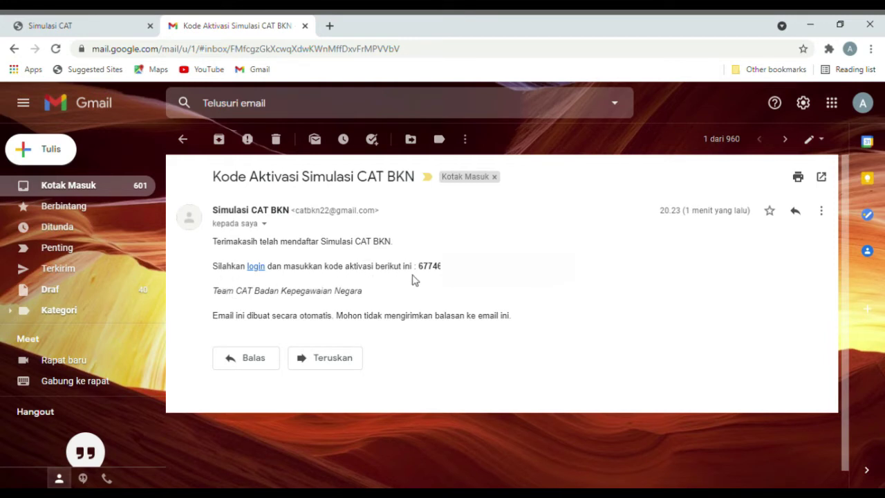
pyautogui.moveTo(417, 275); pyautogui.dragTo(442, 273)
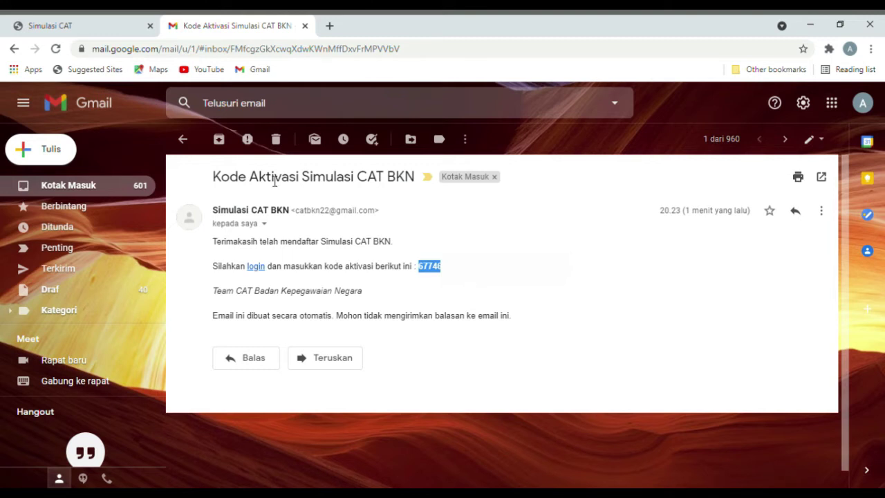
# Back on CAT BKN, enter the emailed activation code in Aktifasi Akun and confirm
pyautogui.click(113, 29)
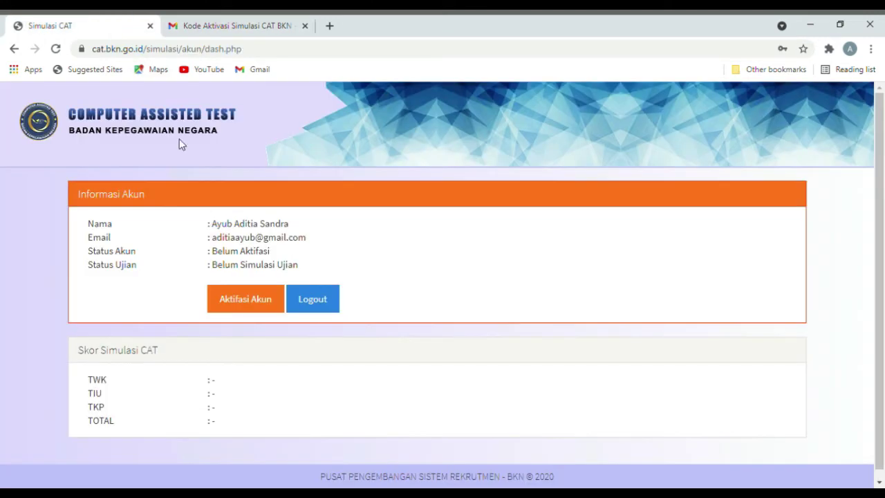
pyautogui.click(242, 303)
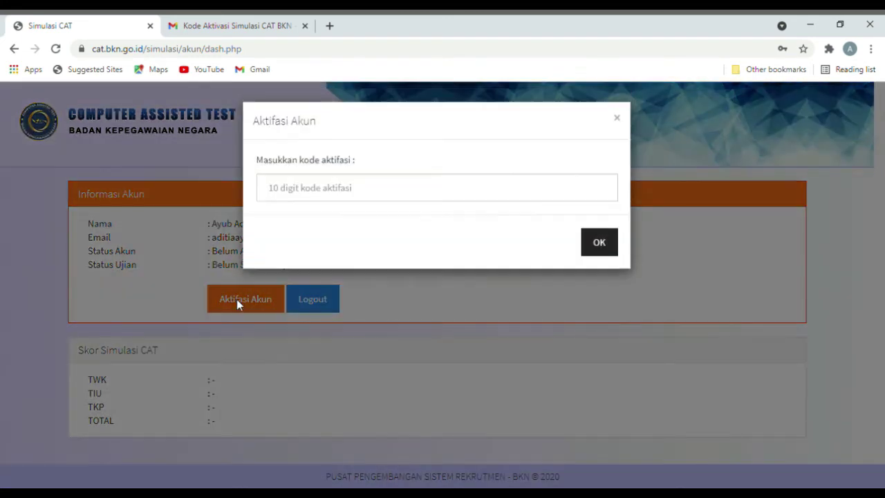
pyautogui.click(323, 193)
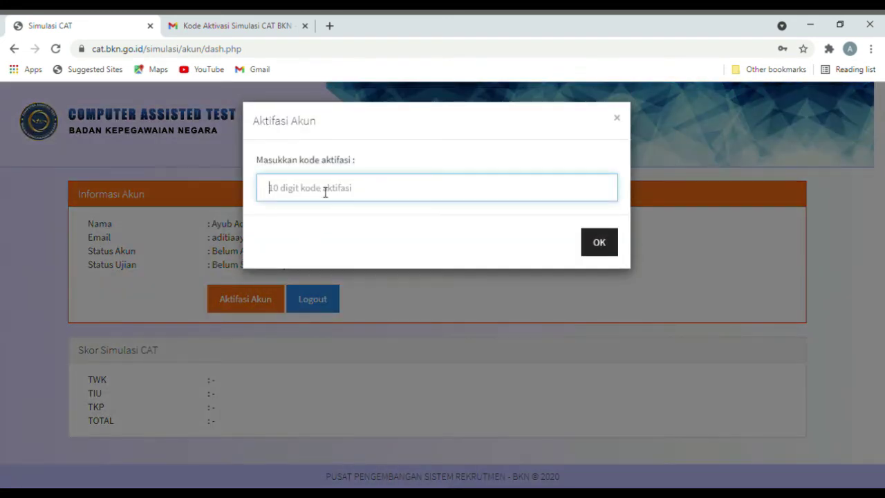
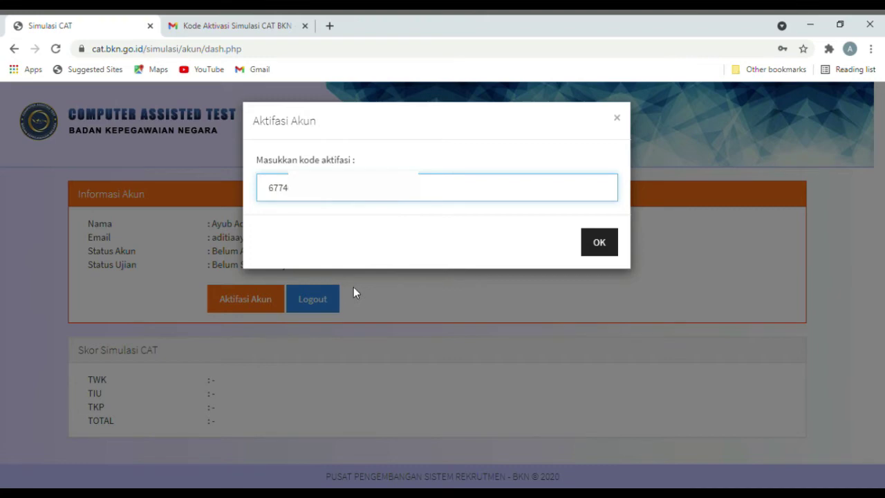
pyautogui.click(600, 243)
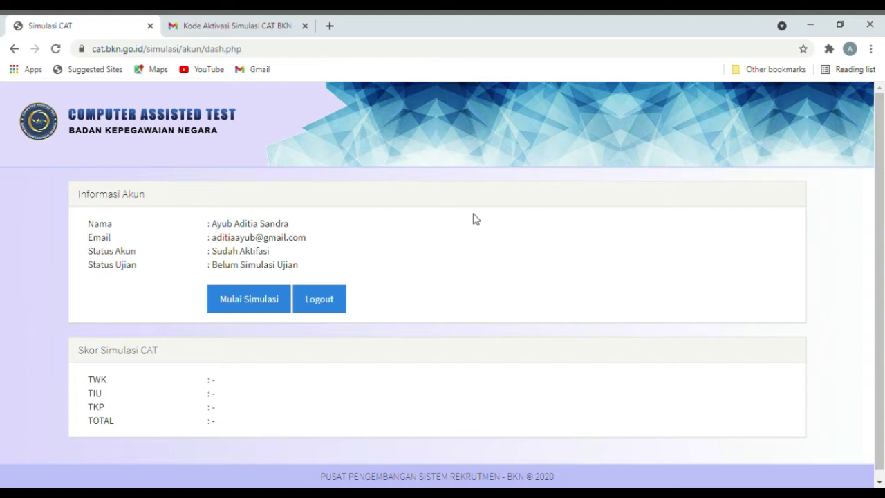
# Start the simulation from the account dashboard with Mulai Simulasi
pyautogui.click(253, 308)
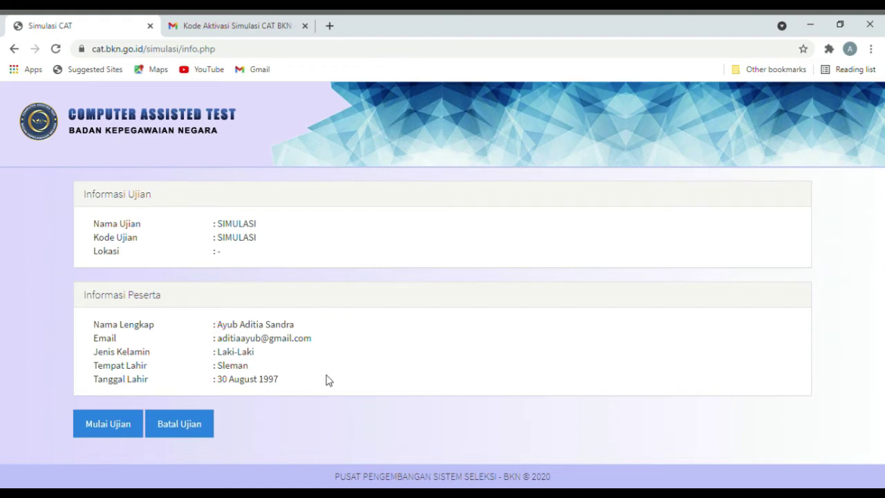
# Begin the exam with Mulai Ujian to load question 1 of 100
pyautogui.click(128, 426)
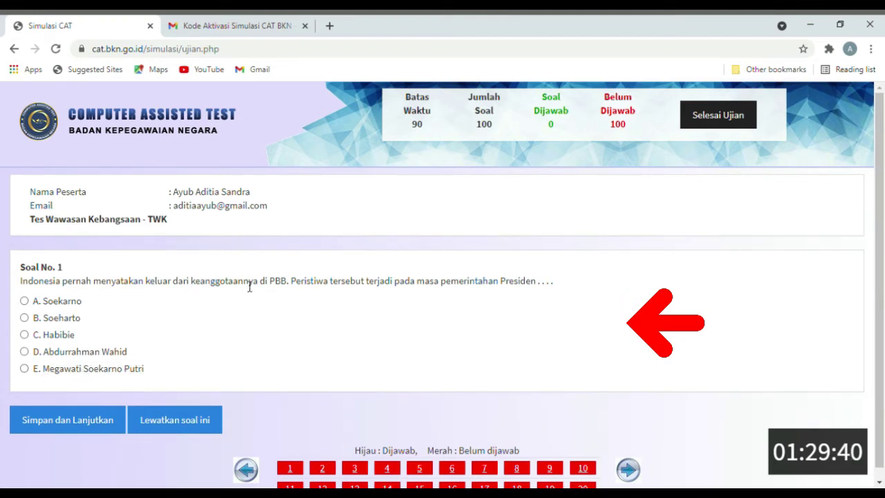
# Answer question 1 with option A (Soekarno) and save to move to question 2
pyautogui.scroll(-1, 484, 387)
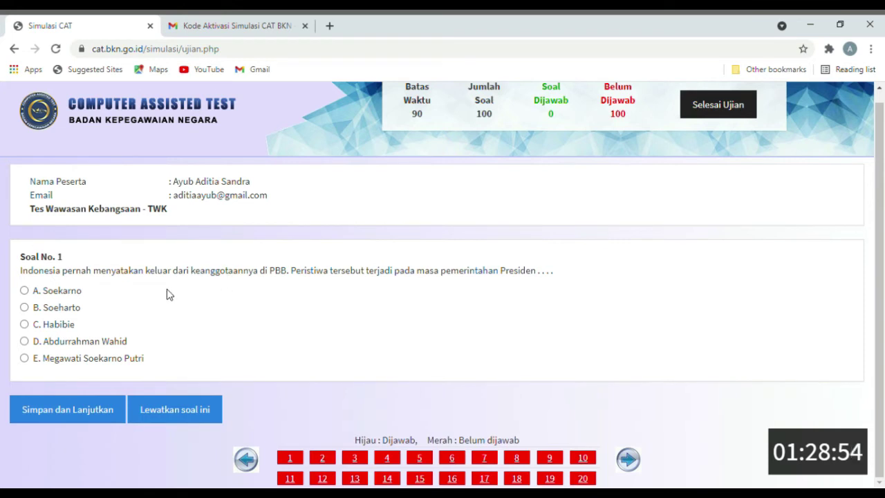
pyautogui.click(24, 291)
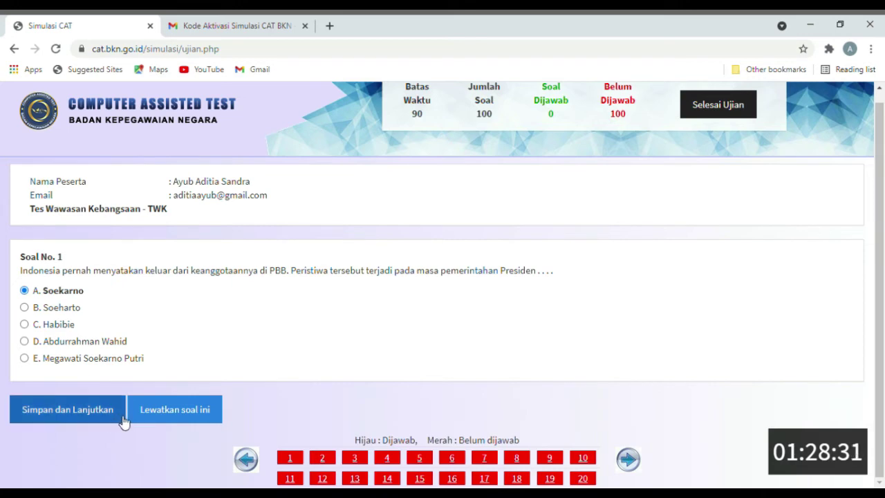
pyautogui.click(123, 420)
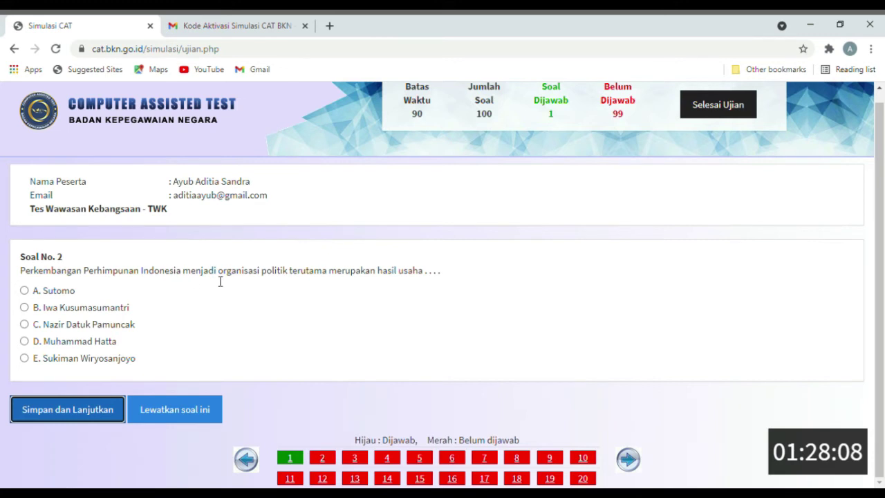
# Answer question 2 with option A (Sutomo) and save to move to question 3
pyautogui.moveTo(135, 304); pyautogui.dragTo(43, 307)
pyautogui.doubleClick(59, 291)
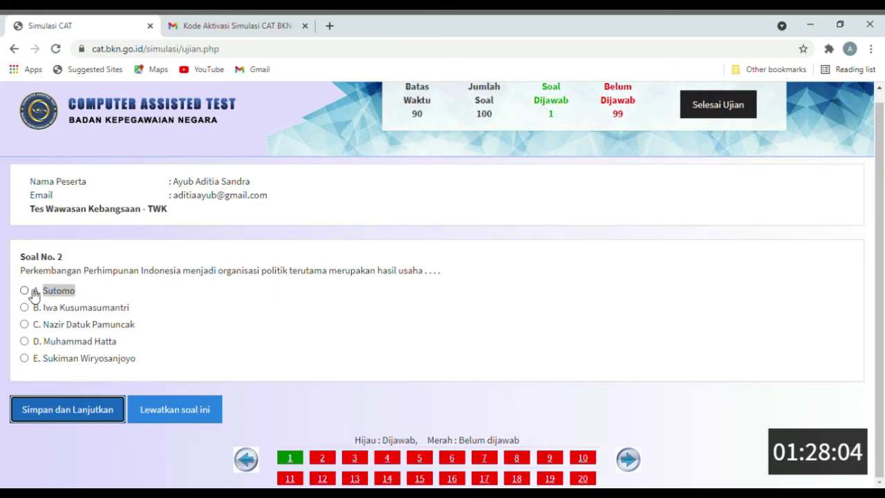
pyautogui.click(26, 292)
pyautogui.click(116, 409)
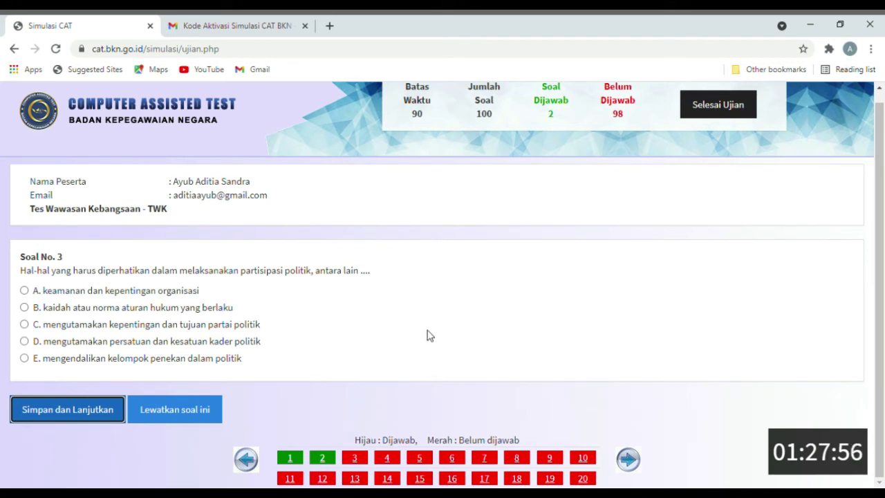
# Mark option C on question 3, then skip it unsaved to reach question 4
pyautogui.tripleClick(237, 308)
pyautogui.click(152, 305)
pyautogui.tripleClick(162, 290)
pyautogui.tripleClick(61, 308)
pyautogui.tripleClick(65, 290)
pyautogui.click(65, 289)
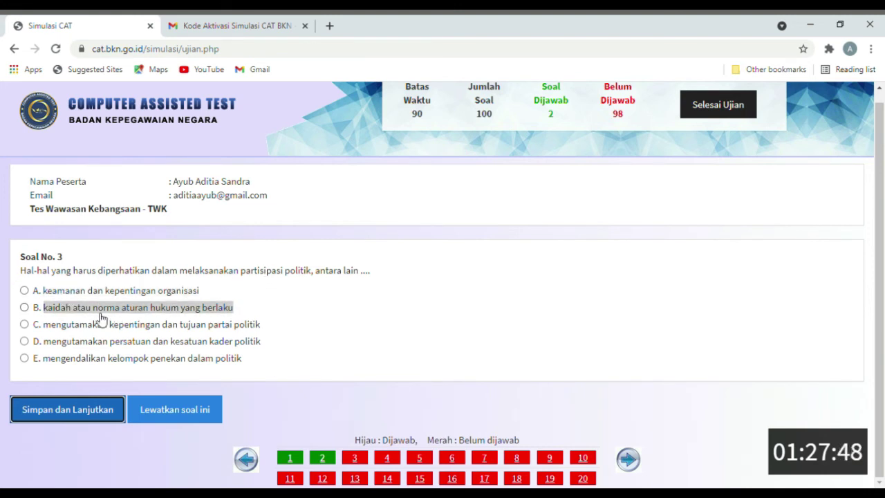
pyautogui.click(24, 325)
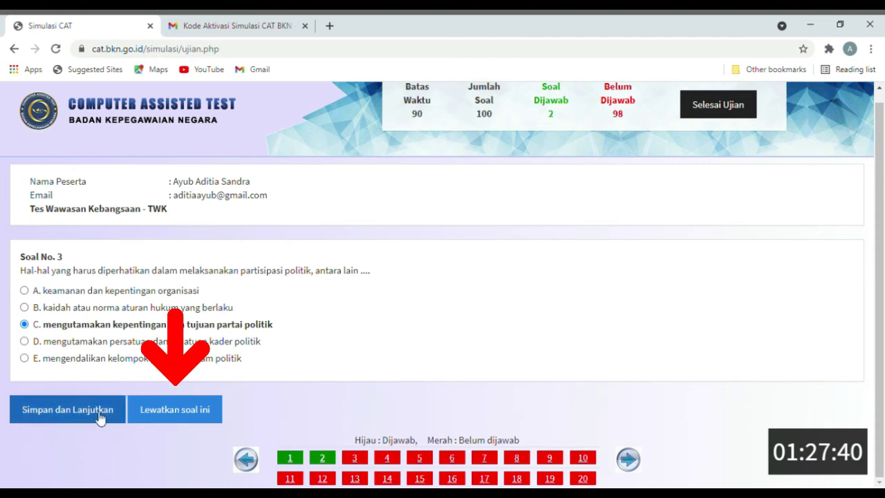
pyautogui.click(181, 420)
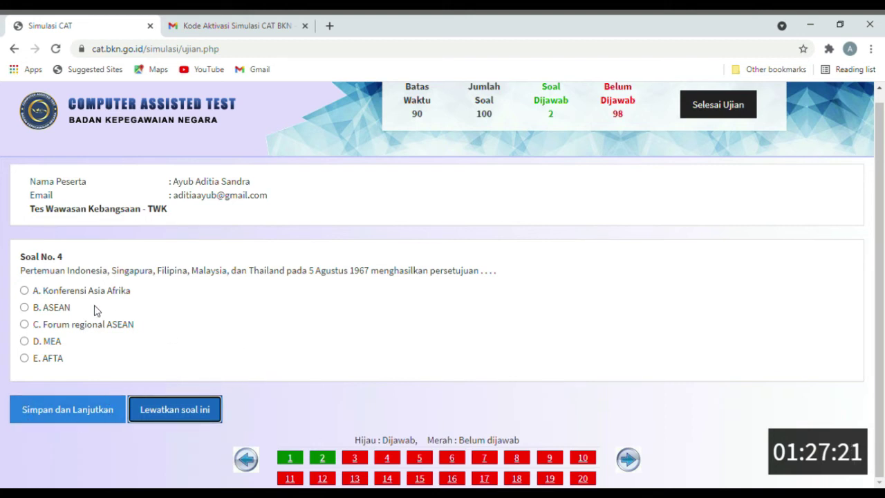
# Pick answer A on question 4 but skip it unsaved, moving on to question 5
pyautogui.moveTo(100, 314); pyautogui.dragTo(40, 297)
pyautogui.click(24, 291)
pyautogui.click(154, 418)
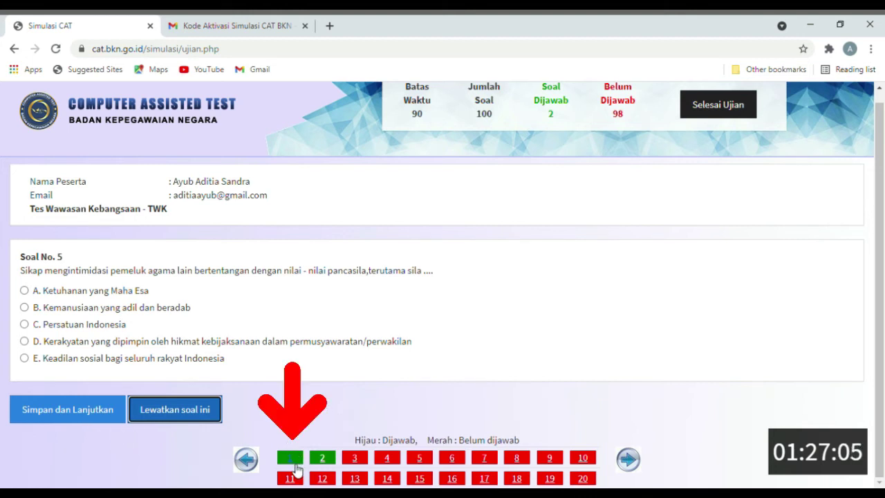
# Reopen question 1, try options C–E, then save B. Soeharto in place of A. Soekarno
pyautogui.click(297, 462)
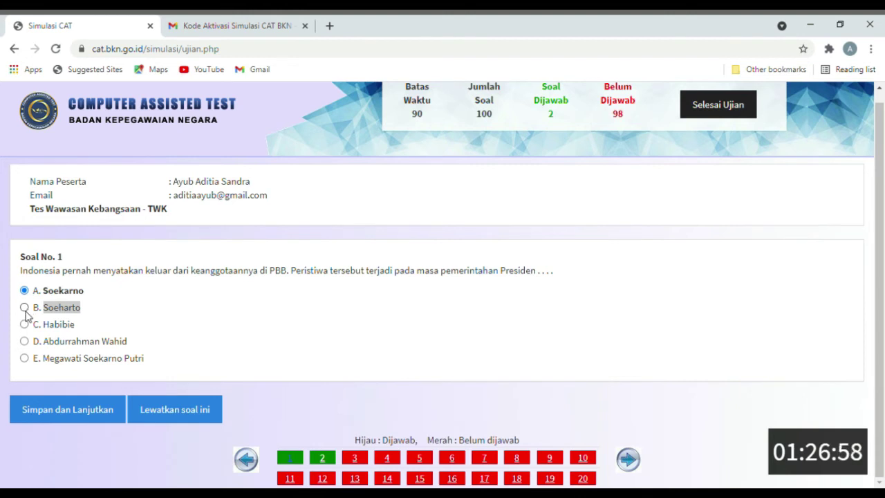
pyautogui.click(25, 313)
pyautogui.click(24, 324)
pyautogui.click(24, 341)
pyautogui.click(24, 358)
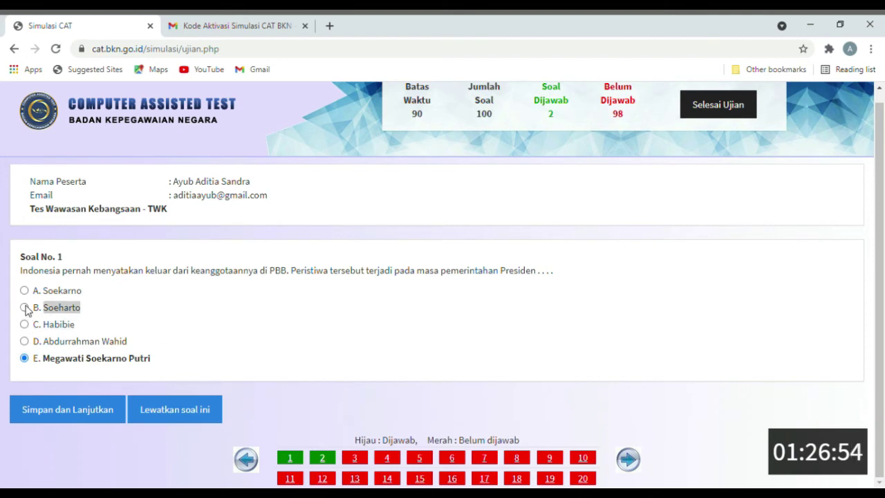
pyautogui.click(27, 307)
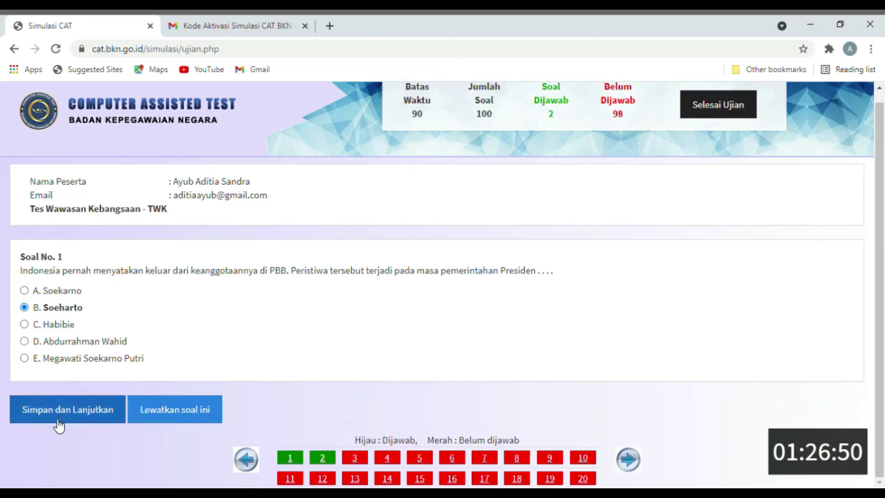
pyautogui.click(58, 420)
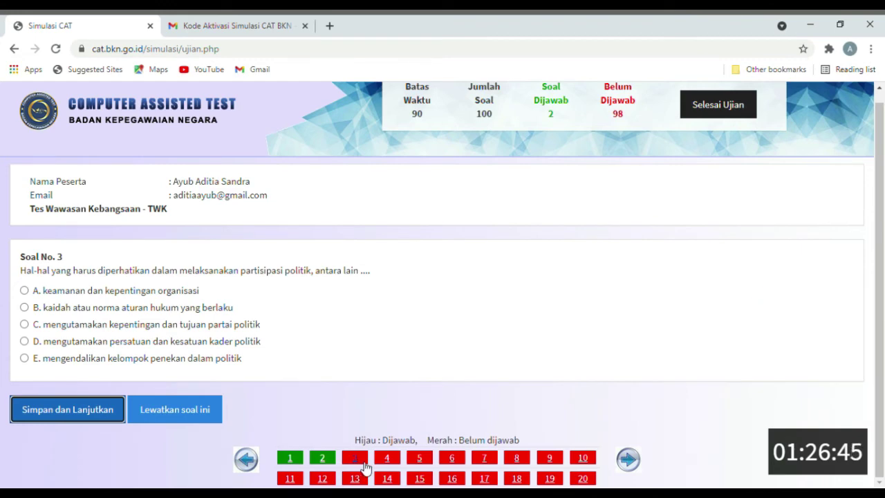
# Answer question 3 with C and save it, bringing the count to 3 answered
pyautogui.click(365, 467)
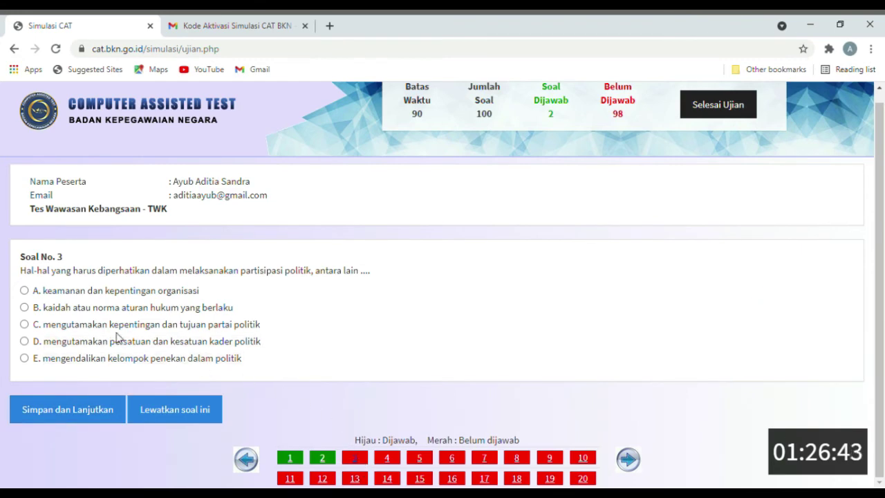
pyautogui.click(24, 325)
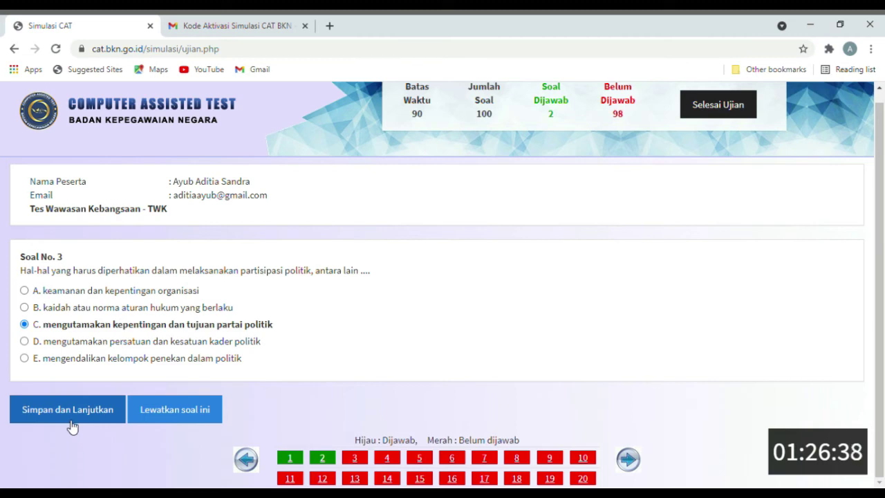
pyautogui.click(72, 421)
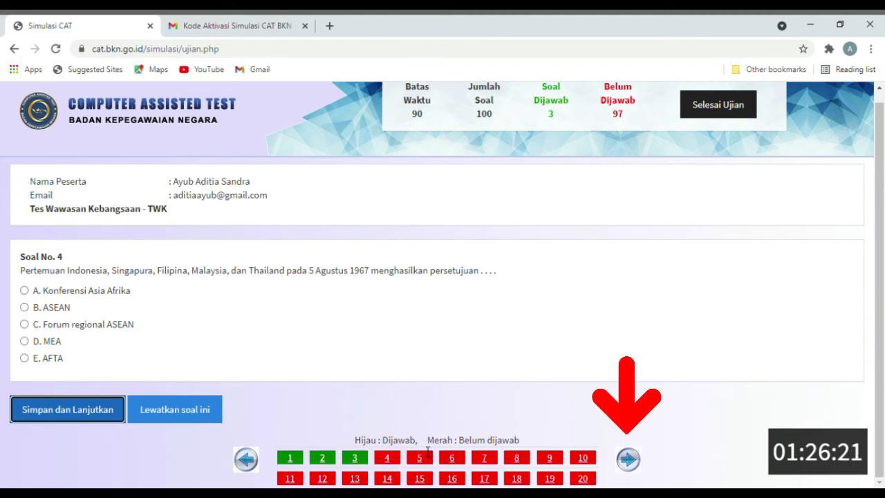
pyautogui.click(257, 467)
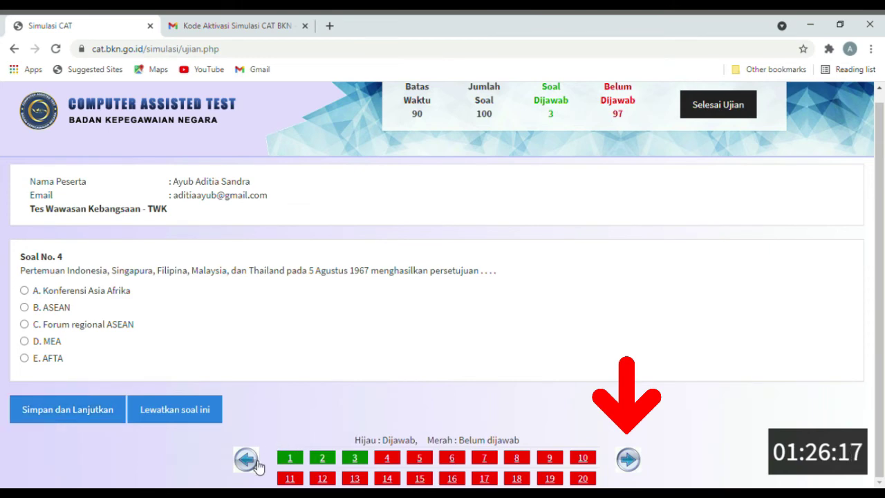
# Page the question navigator forward, back, then forward again to show numbers 21–40
pyautogui.click(640, 467)
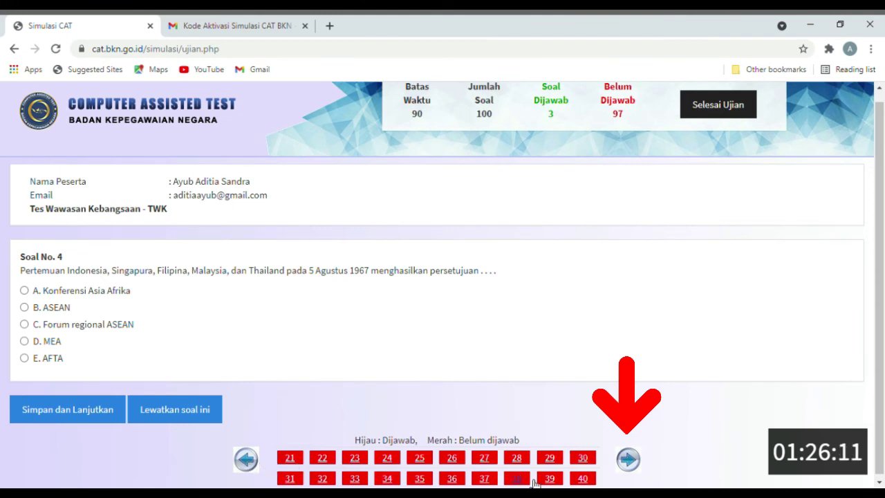
pyautogui.click(255, 467)
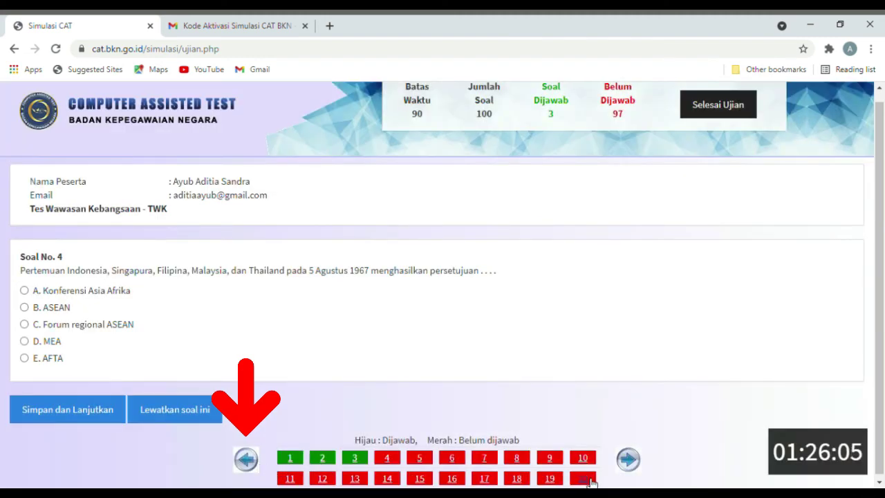
pyautogui.click(628, 470)
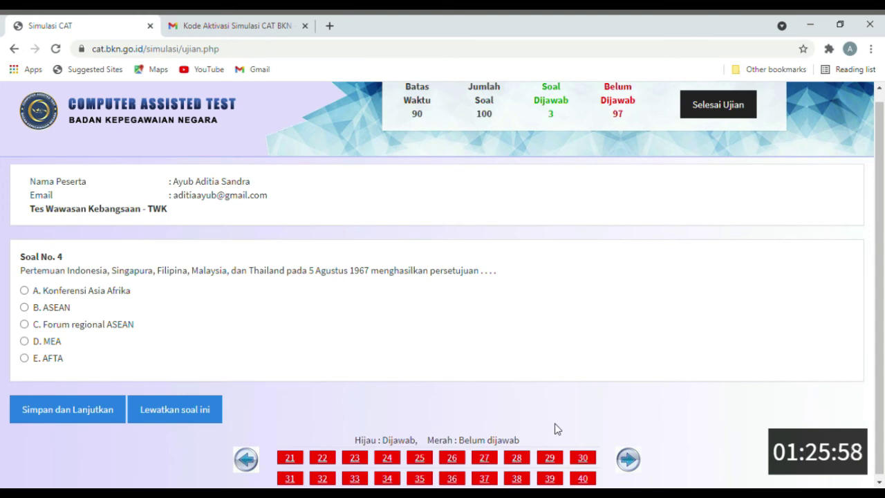
# Open question 40 (PRIMORDIAL), choose A. Paling dasar and save, moving to question 41
pyautogui.click(583, 478)
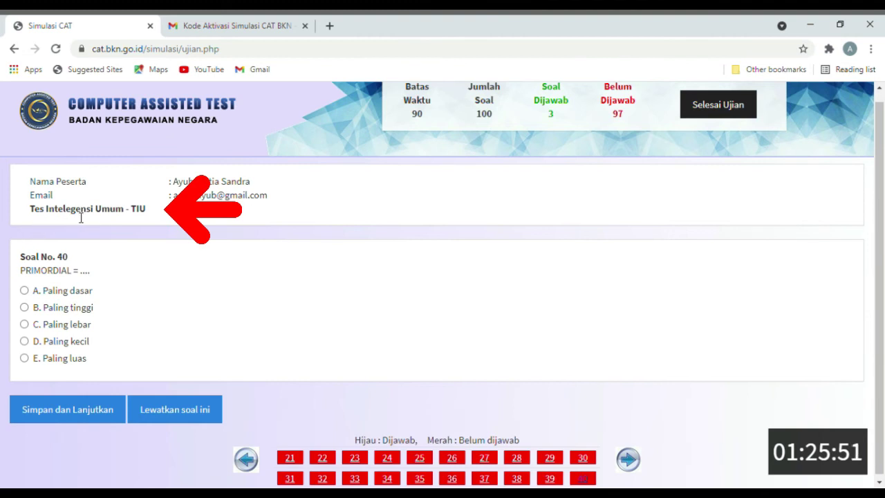
pyautogui.tripleClick(71, 290)
pyautogui.click(78, 304)
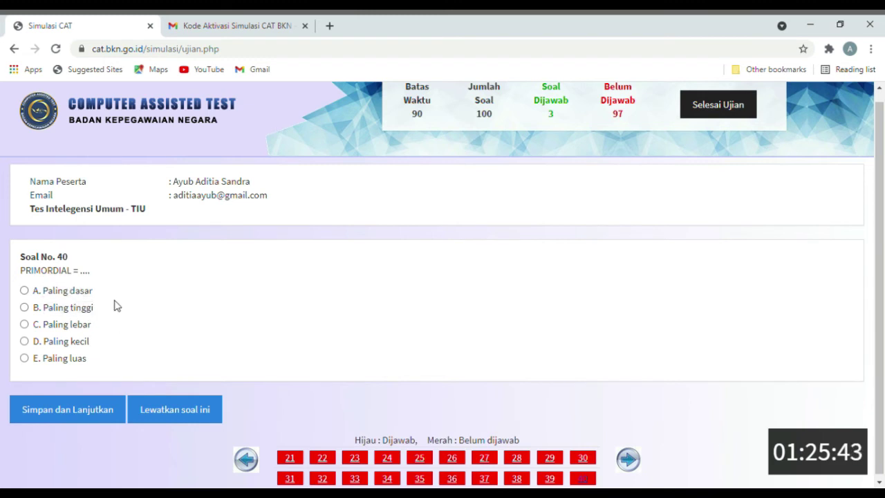
pyautogui.tripleClick(59, 309)
pyautogui.click(90, 309)
pyautogui.tripleClick(66, 290)
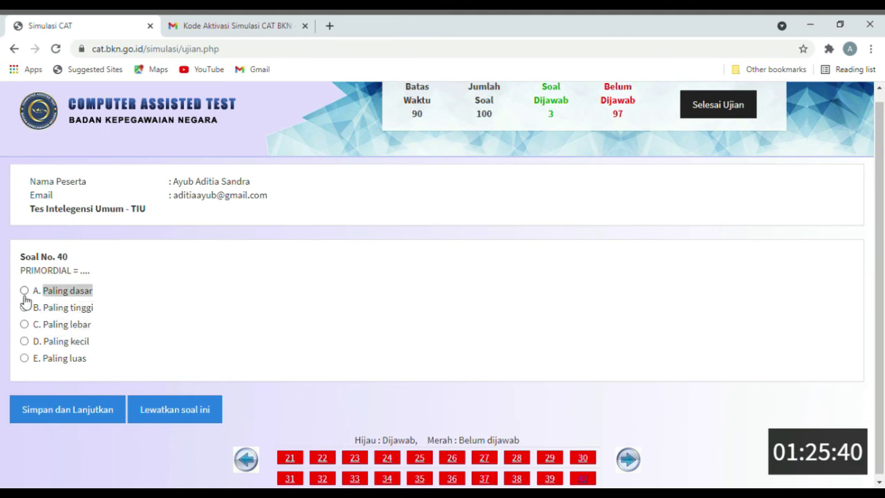
pyautogui.click(24, 290)
pyautogui.click(101, 419)
pyautogui.tripleClick(453, 434)
pyautogui.click(427, 383)
pyautogui.scroll(-2, 426, 382)
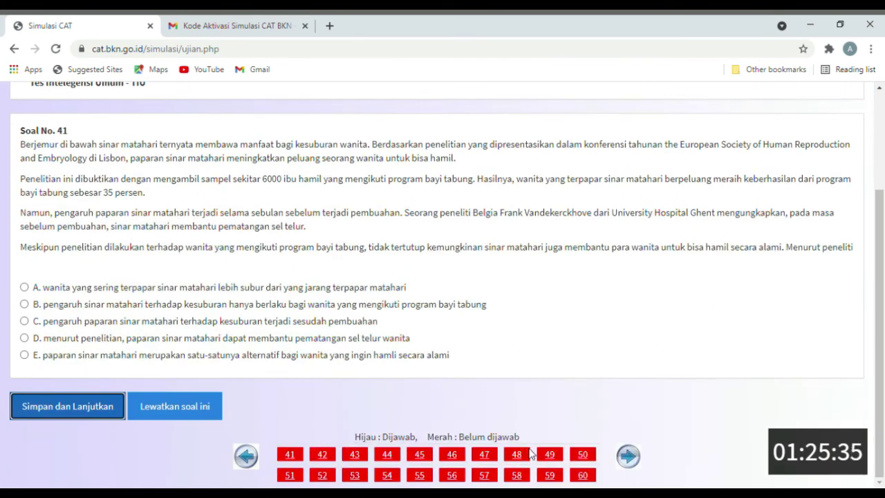
# Page the navigator from 21–40 through 41–60 to 81–100 and open question 98
pyautogui.click(246, 457)
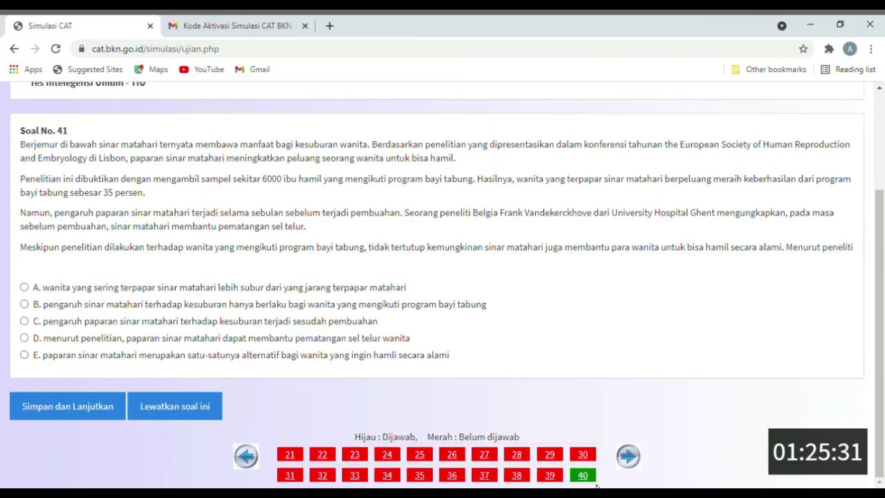
pyautogui.click(628, 456)
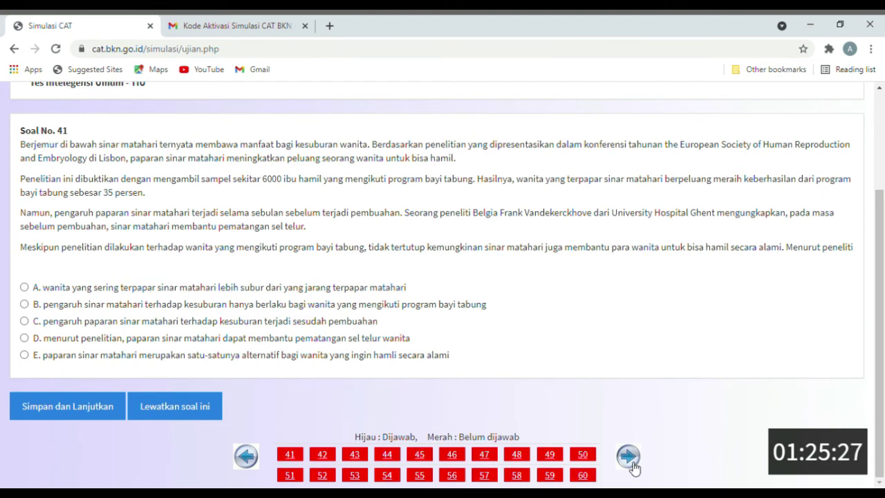
pyautogui.click(630, 462)
pyautogui.click(630, 461)
pyautogui.click(519, 475)
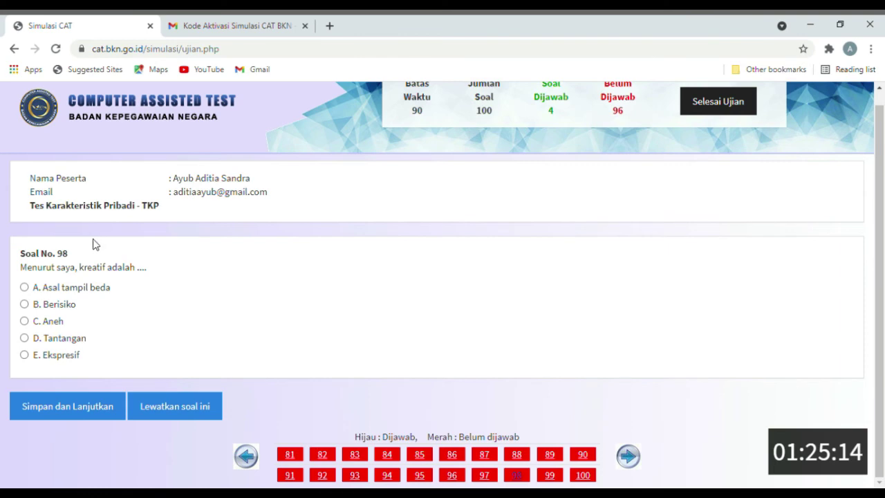
# Answer question 98 with A. Asal tampil beda and save, advancing to question 99
pyautogui.click(25, 287)
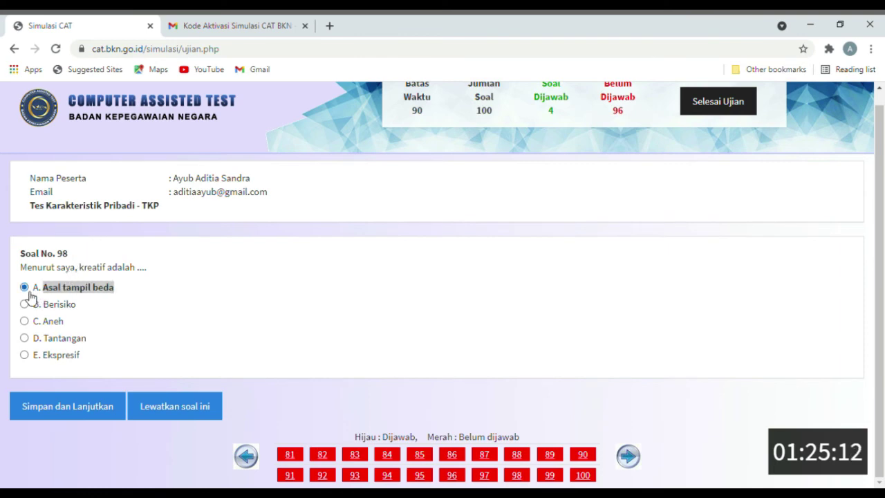
pyautogui.click(87, 416)
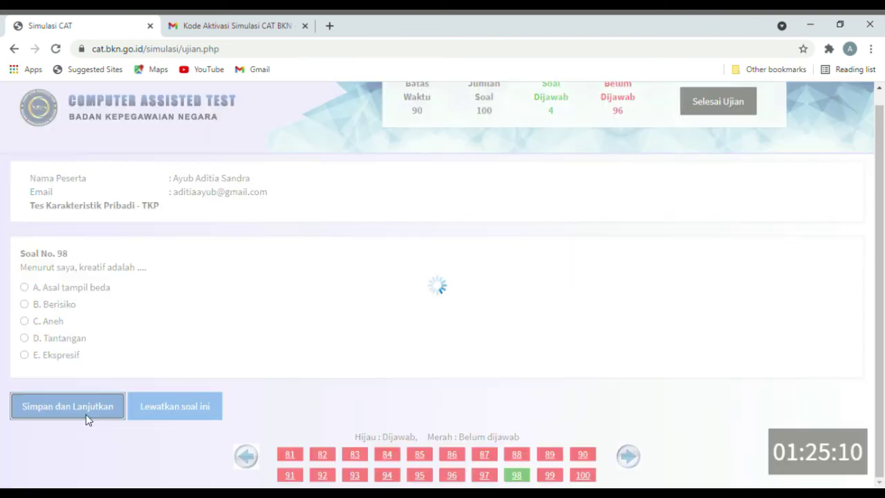
pyautogui.scroll(1, 509, 329)
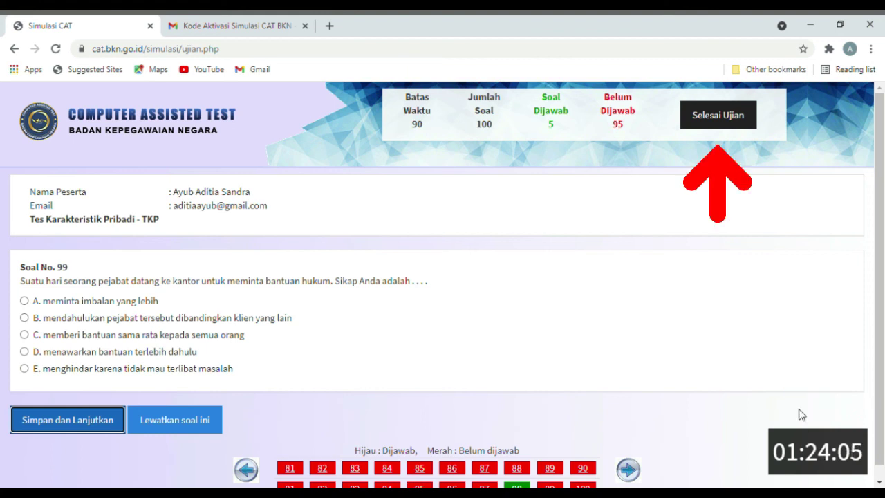
pyautogui.click(688, 130)
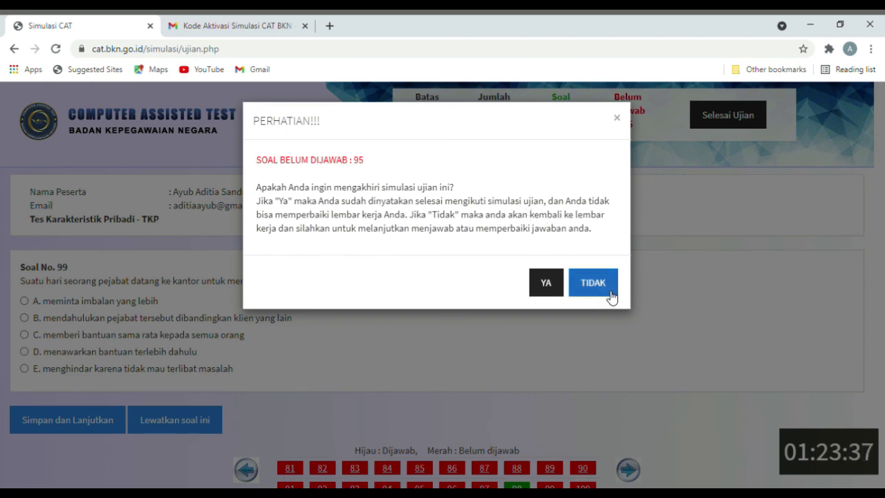
pyautogui.click(611, 296)
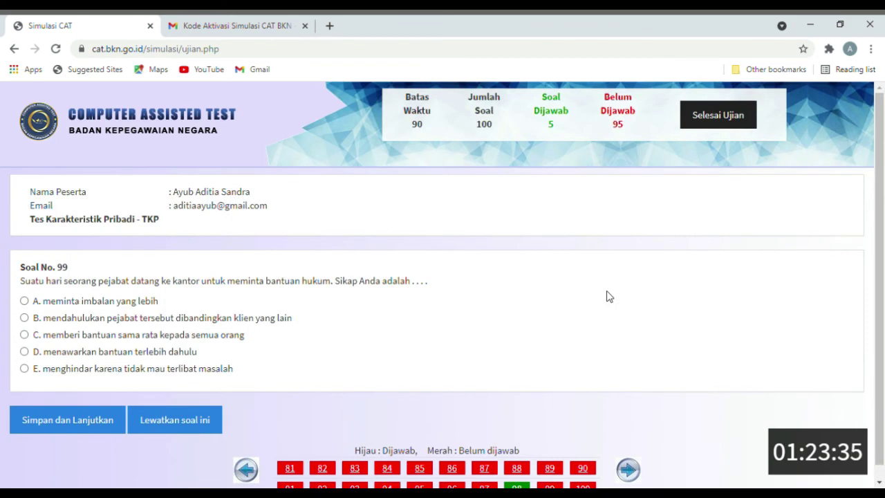
# Save answer A. menghindar for question 81, then request to end the exam
pyautogui.scroll(-1, 348, 402)
pyautogui.click(287, 454)
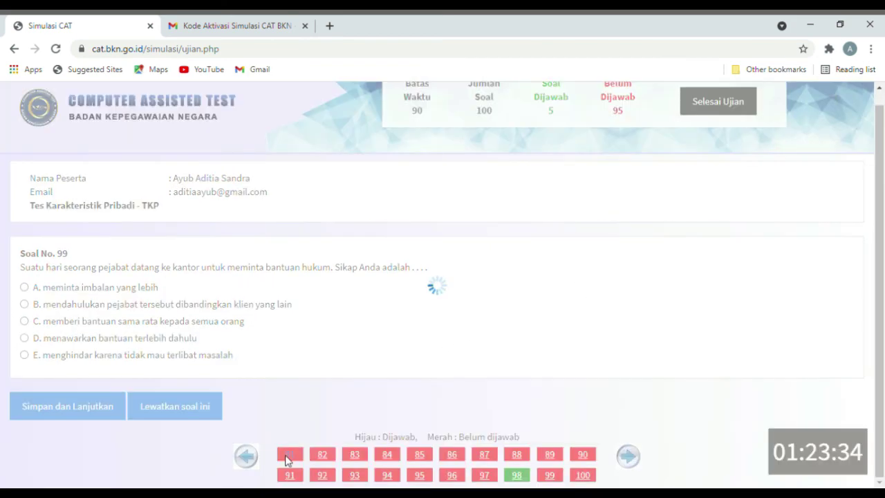
pyautogui.click(28, 287)
pyautogui.click(72, 407)
pyautogui.scroll(1, 663, 197)
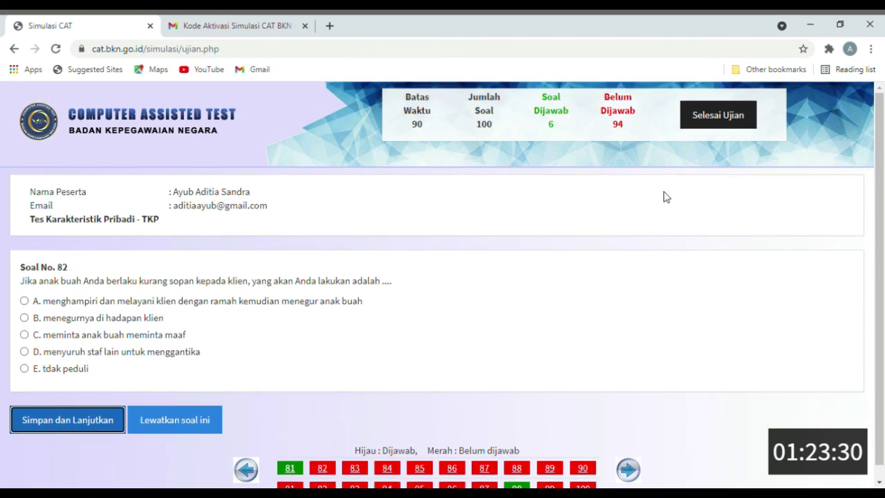
pyautogui.click(710, 125)
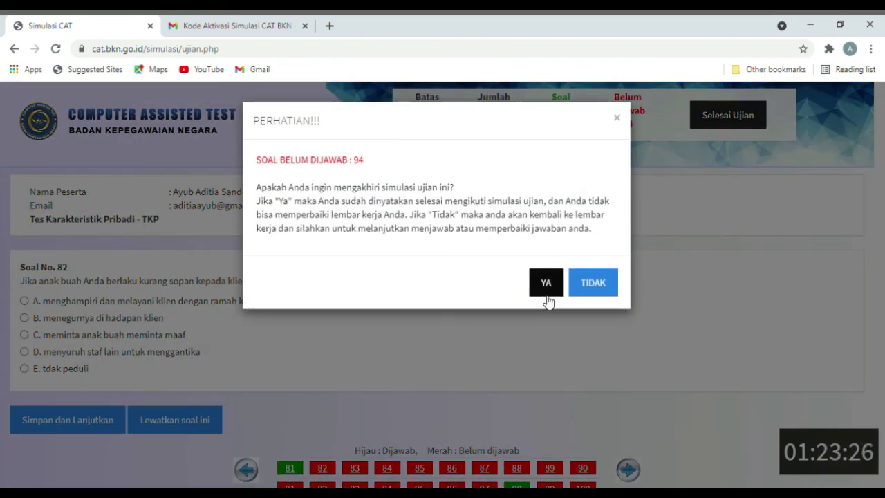
# Confirm YA to finish the exam; scores show TWK 0, TIU 5, TKP 3, total 8
pyautogui.click(546, 300)
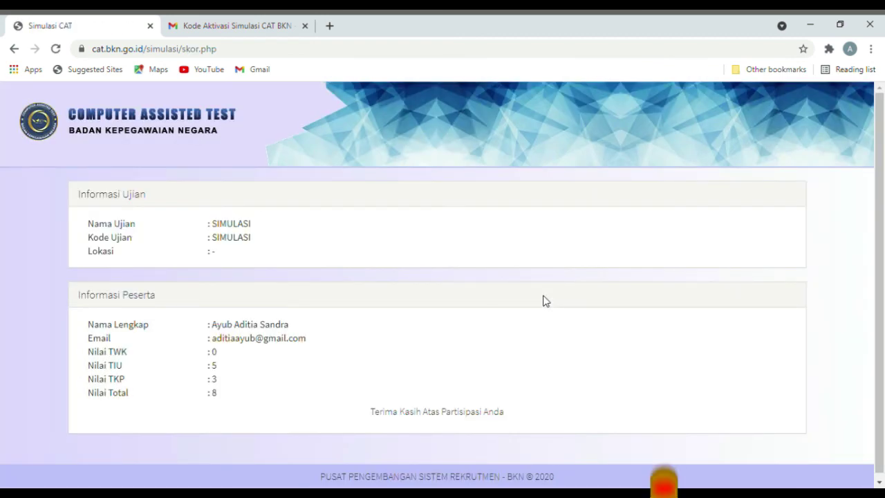
pyautogui.scroll(-1, 546, 299)
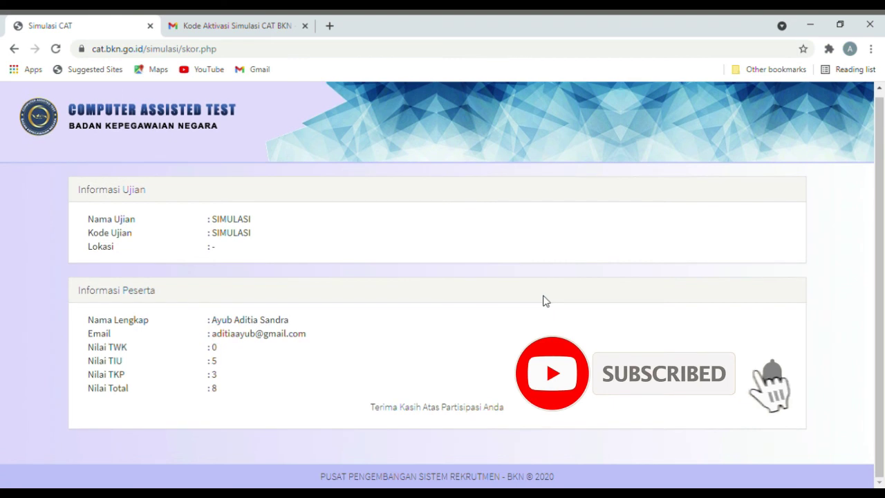